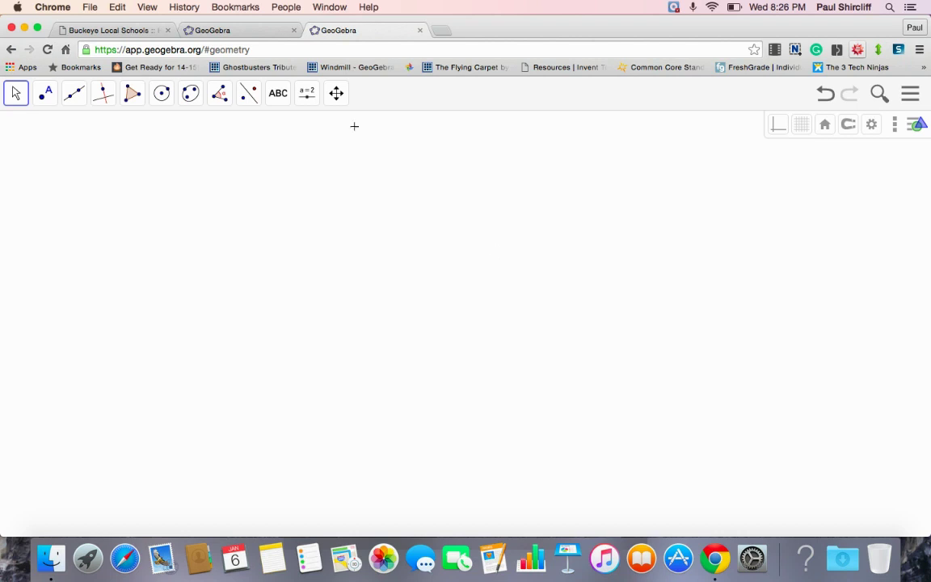
Draw a triangle with the Polygon tool: lower-left, top and right vertices, closed at the first.
left_click(132, 94)
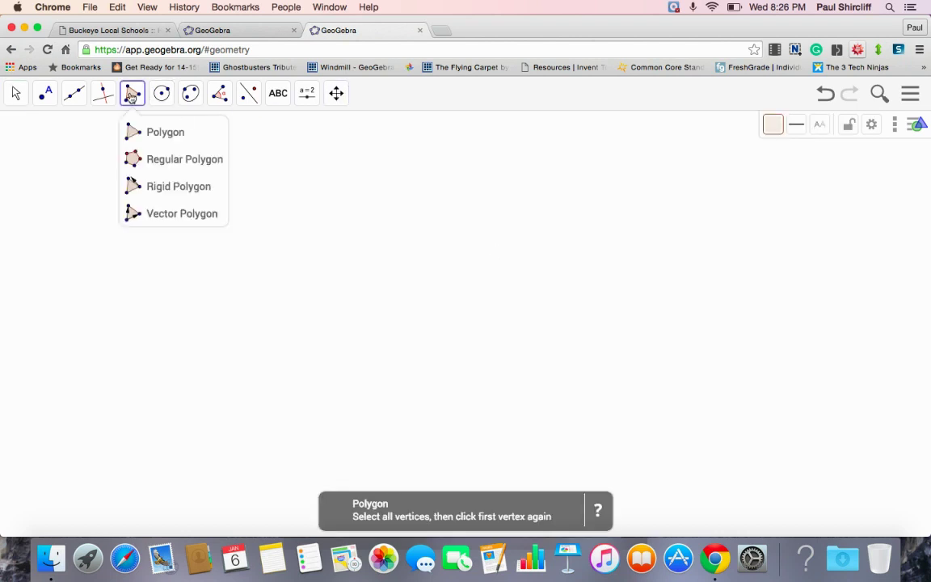
left_click(145, 130)
left_click(206, 293)
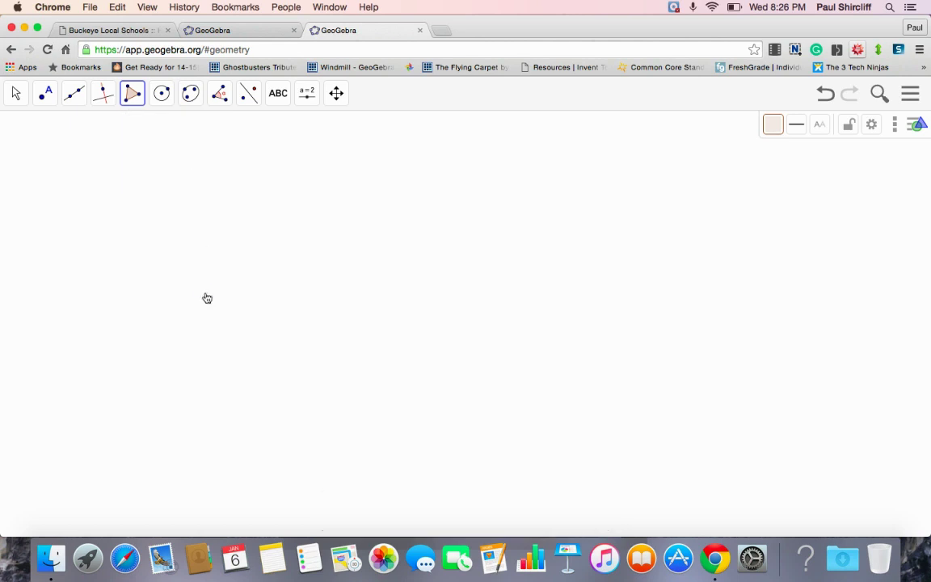
left_click(280, 159)
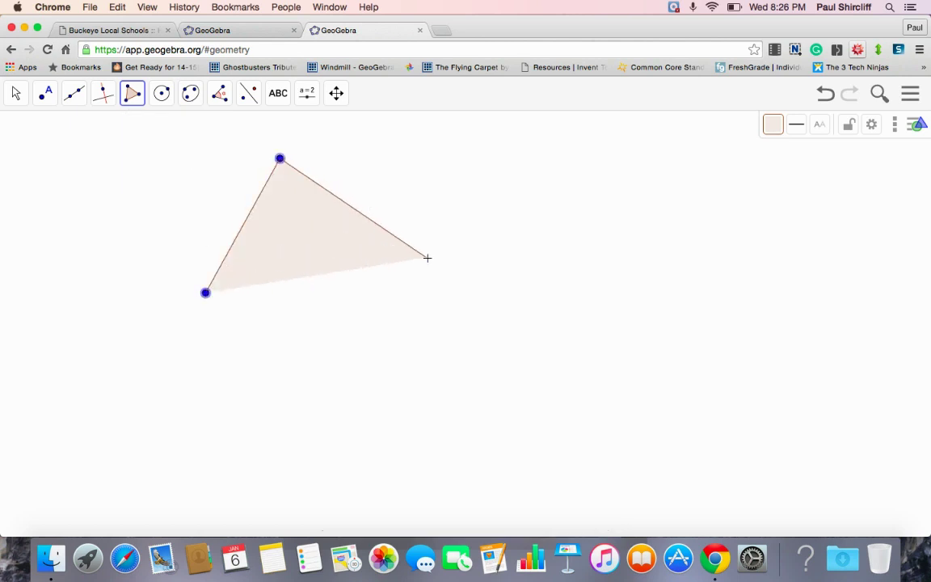
left_click(441, 278)
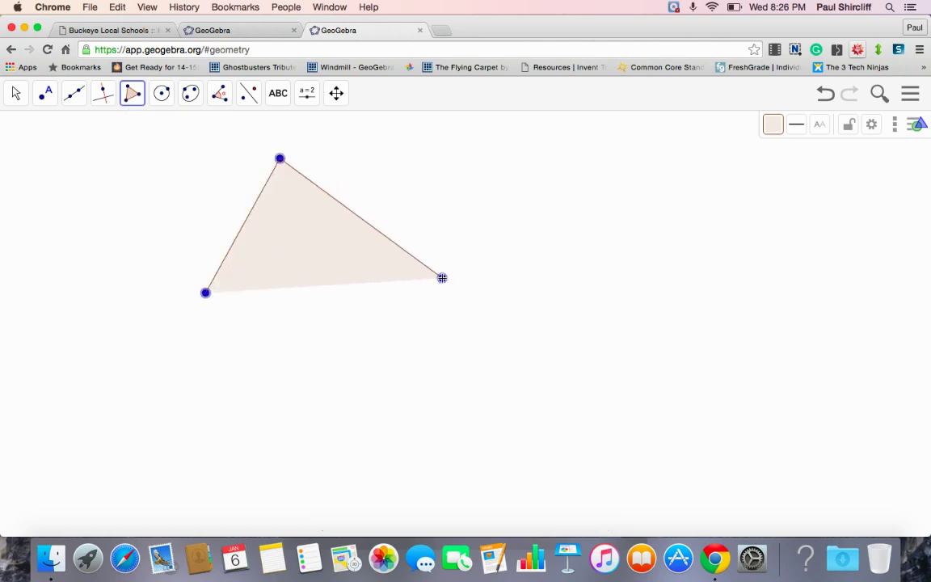
left_click(206, 293)
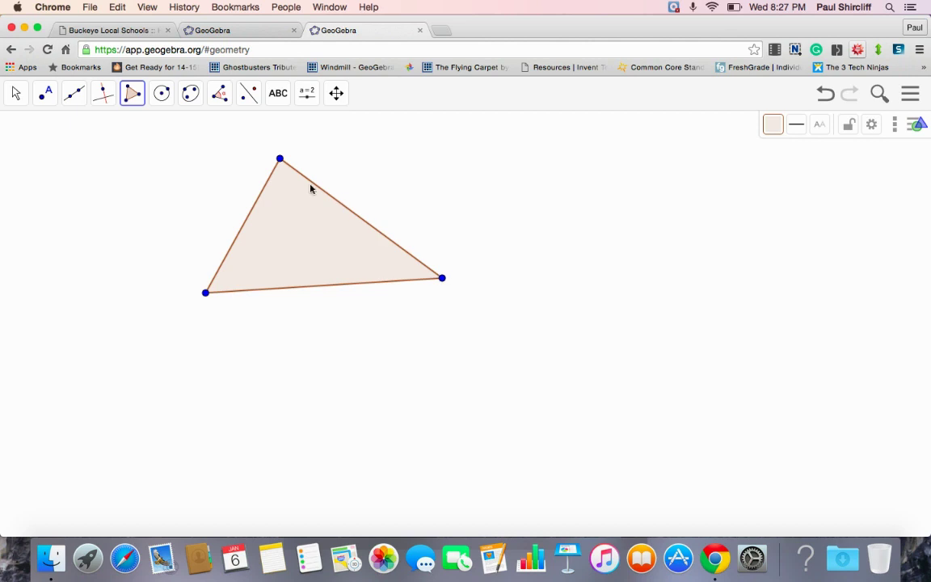
Draw a circle centred on the triangle's lower-left vertex.
left_click(163, 95)
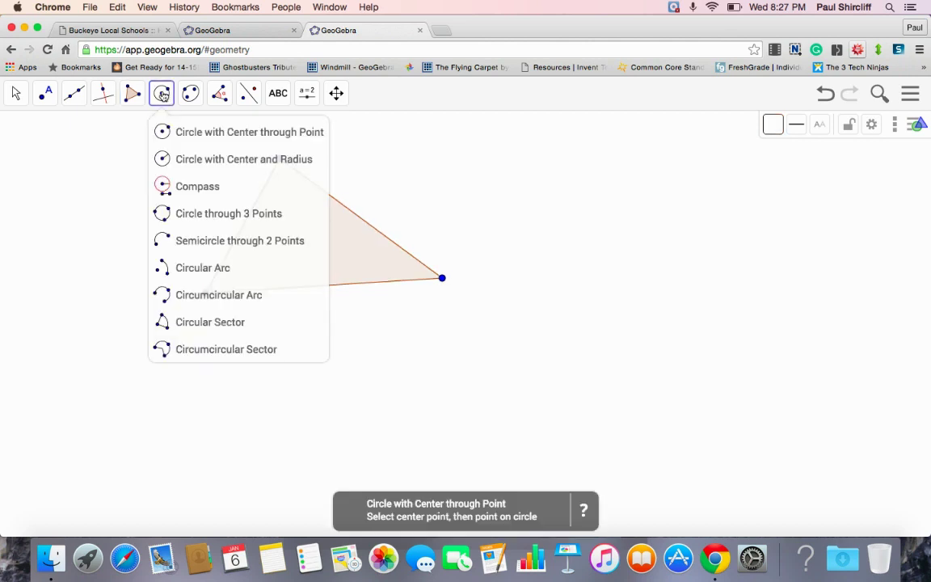
left_click(177, 134)
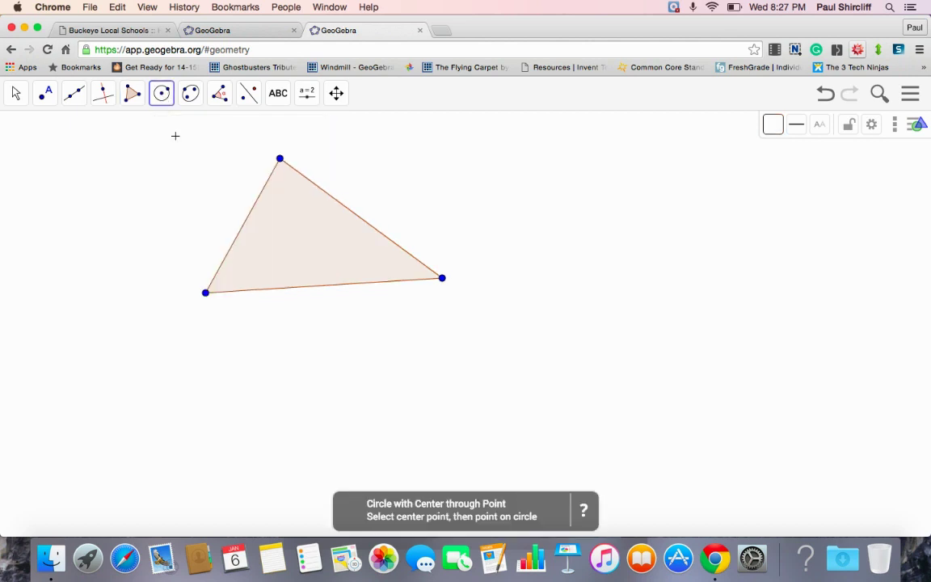
left_click(206, 292)
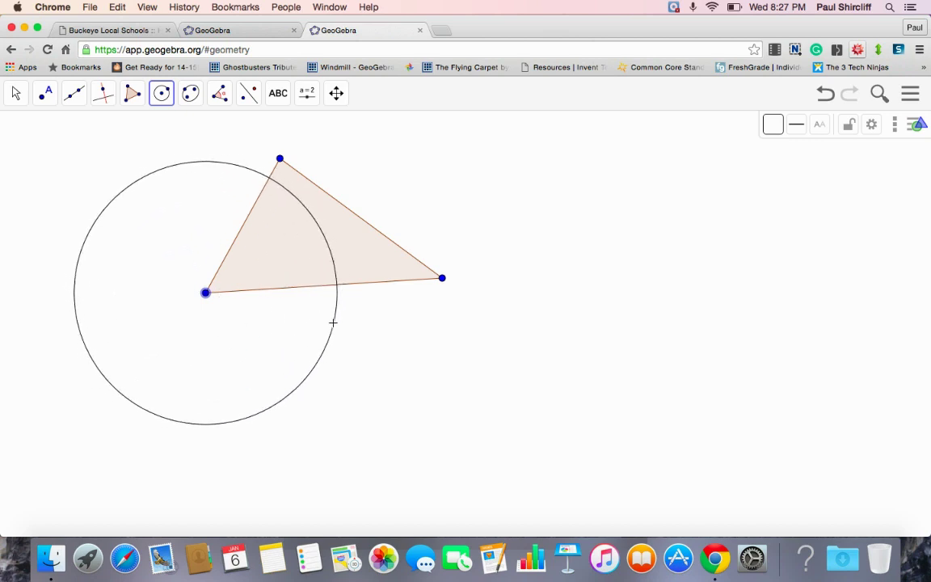
left_click(317, 350)
Copy that circle's radius with Compass onto the triangle's right vertex.
left_click(156, 91)
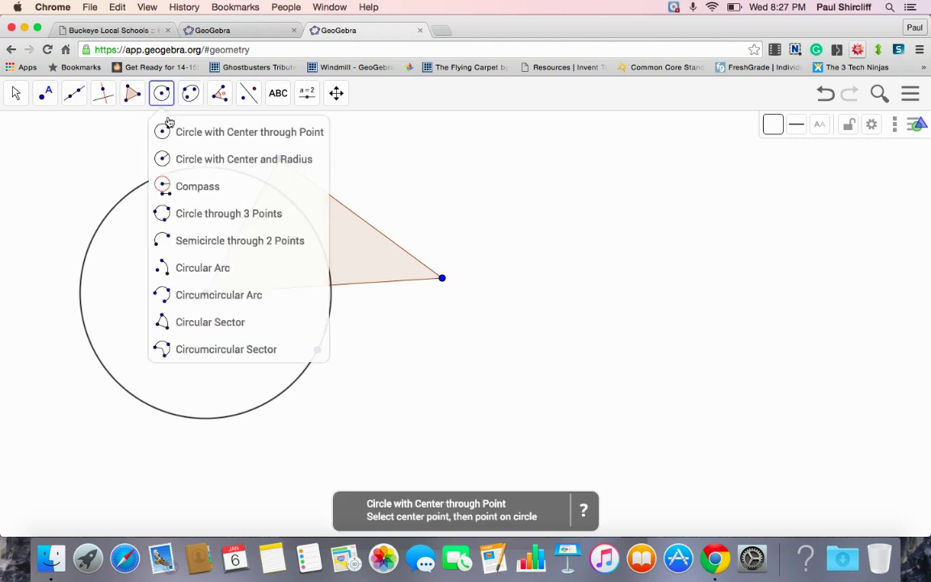
left_click(185, 187)
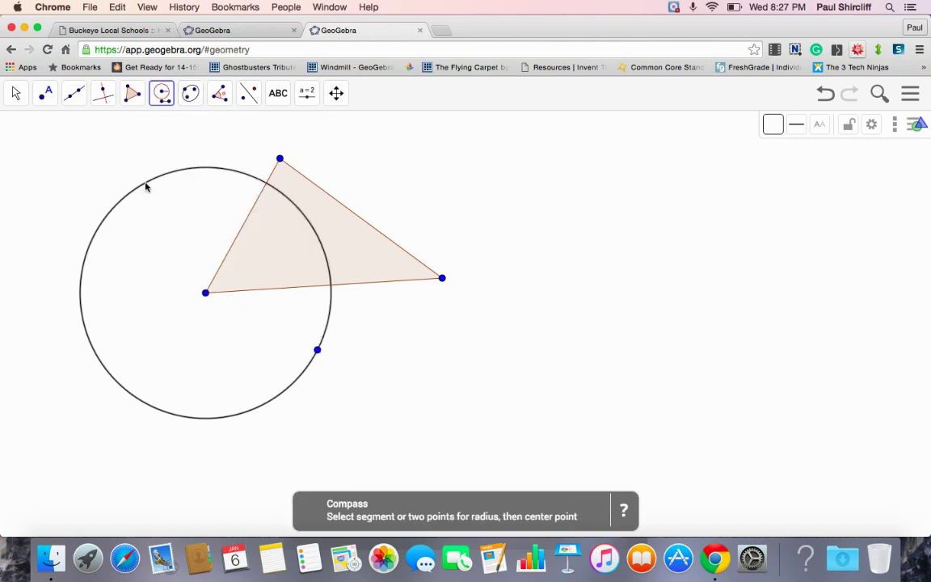
left_click(146, 188)
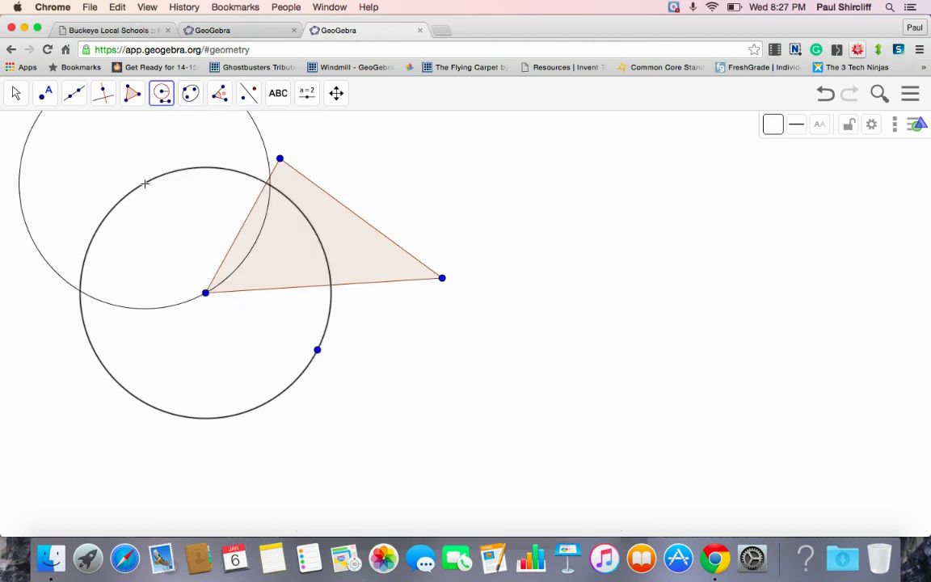
left_click(443, 279)
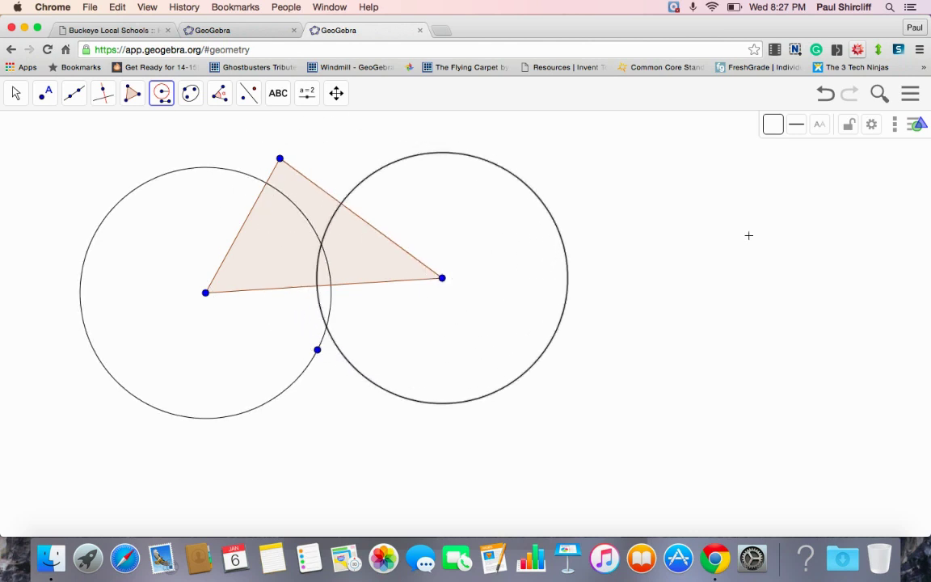
Colour the right-vertex circle blue and the lower-left circle magenta.
left_click(773, 124)
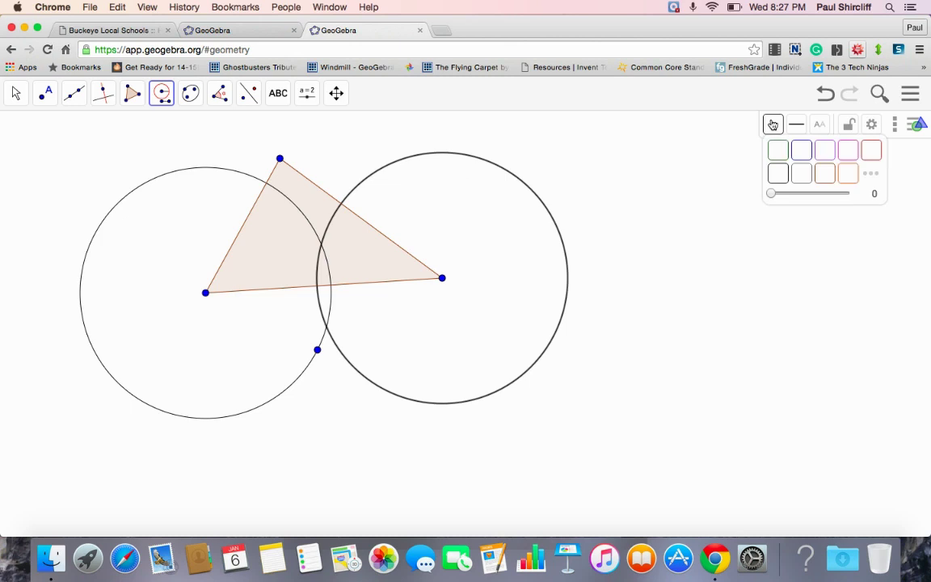
left_click(802, 149)
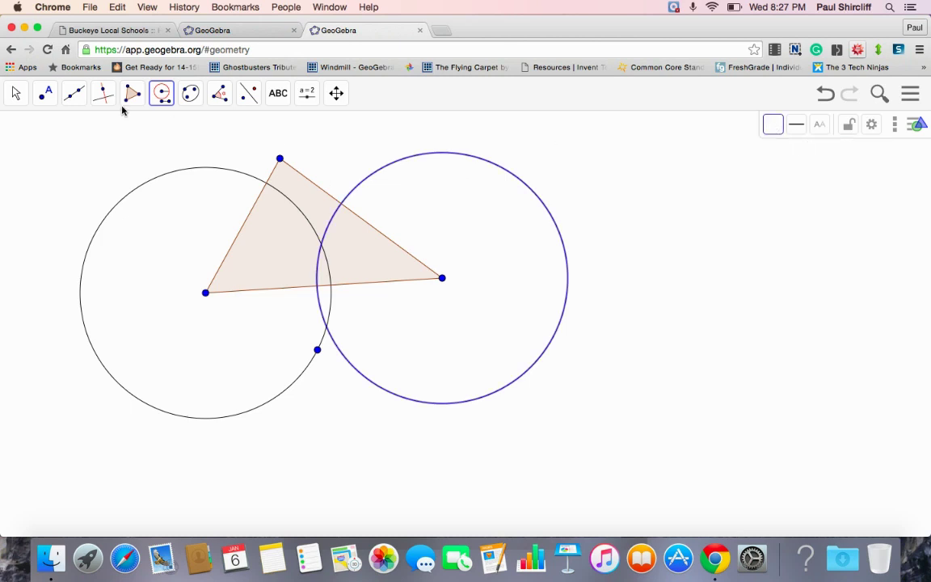
left_click(15, 92)
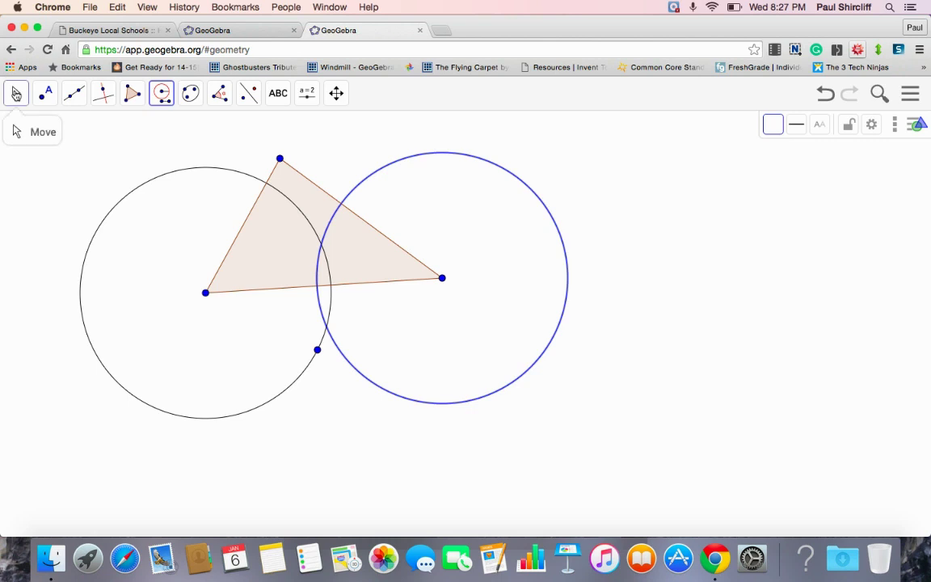
left_click(135, 191)
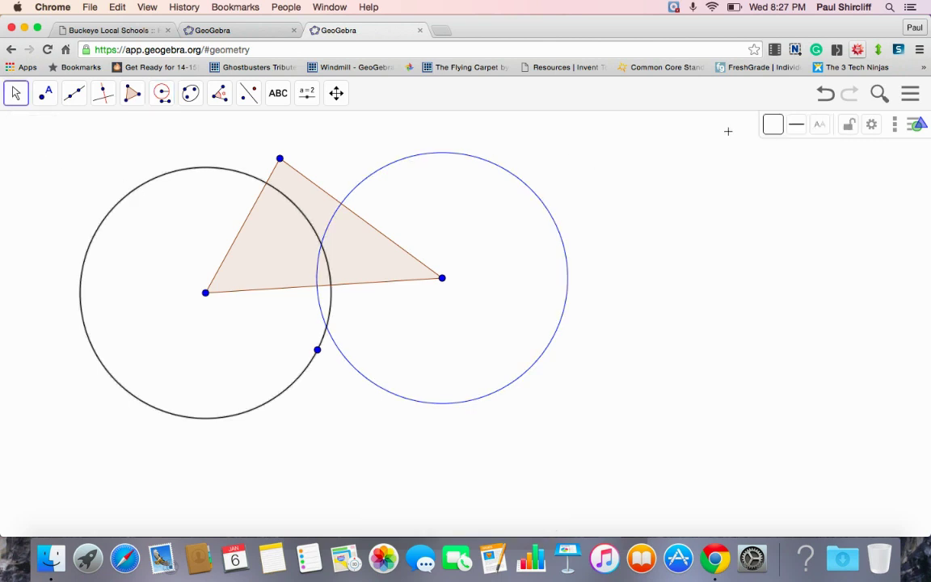
left_click(774, 126)
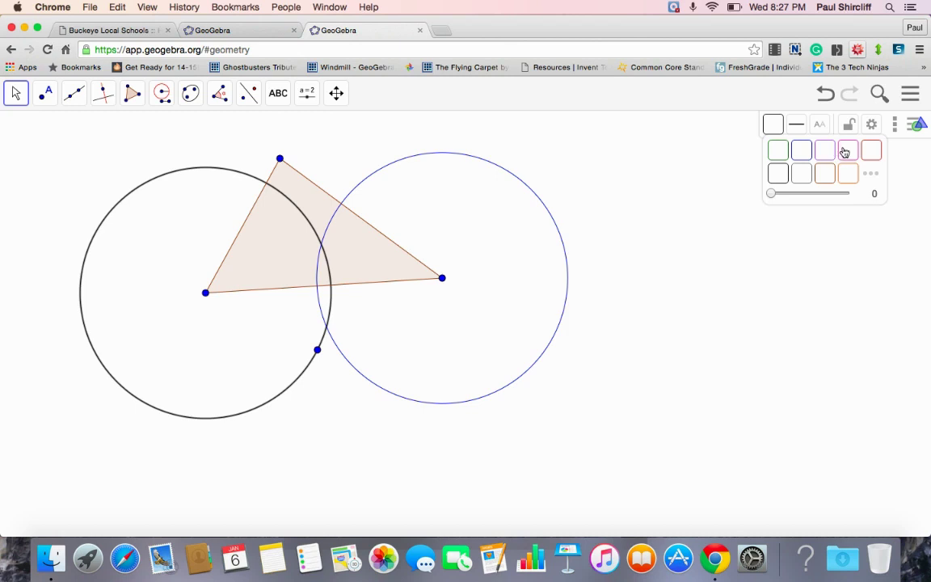
left_click(848, 152)
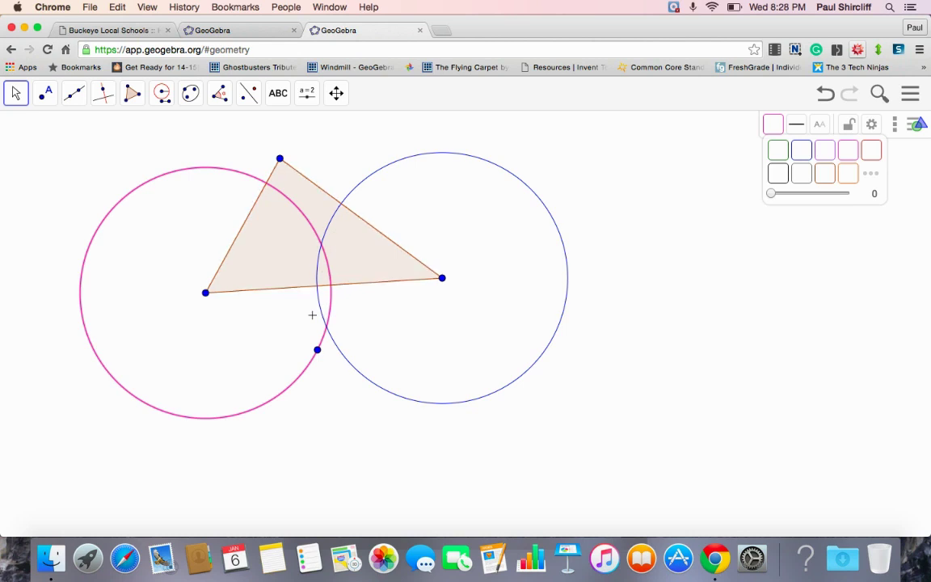
Mark both intersection points of the magenta and blue circles.
left_click(45, 96)
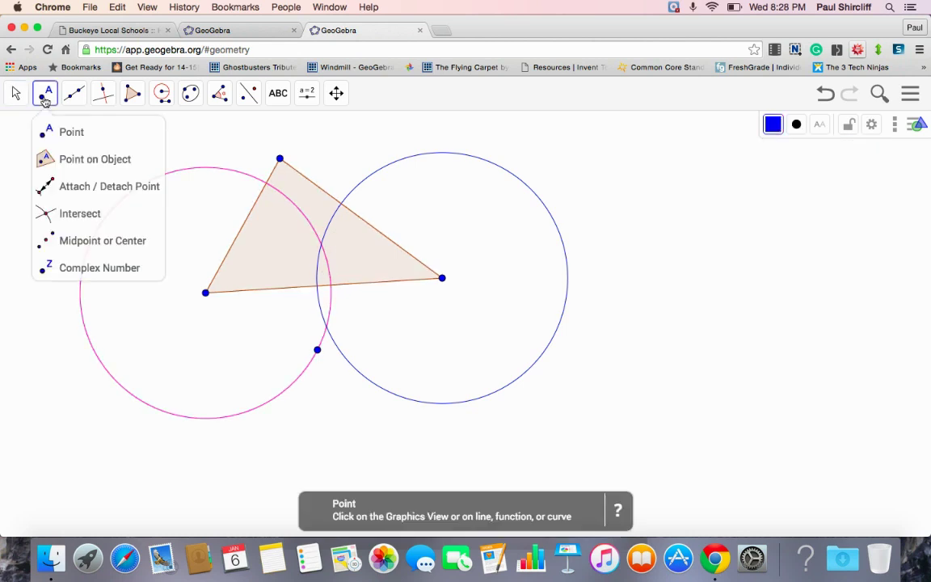
left_click(64, 213)
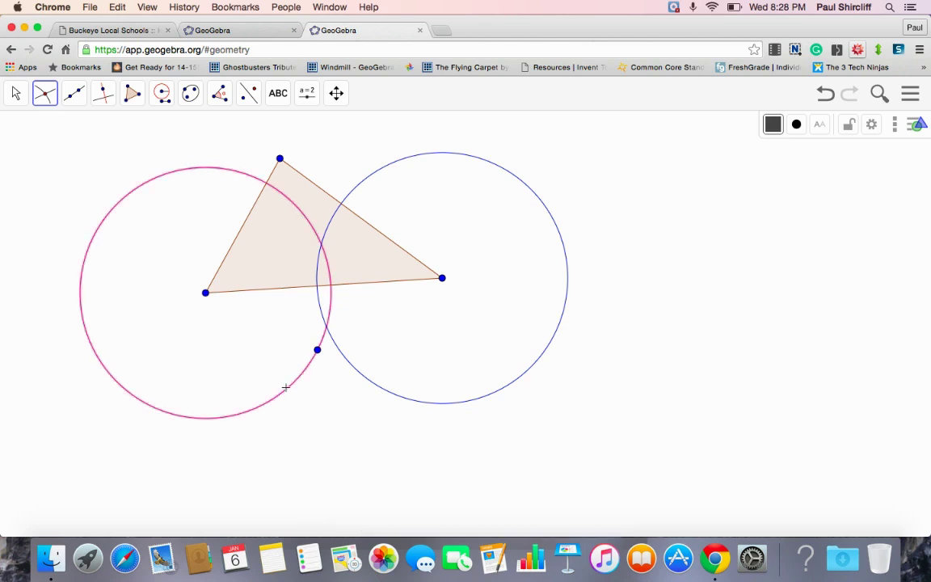
left_click(372, 387)
left_click(301, 203)
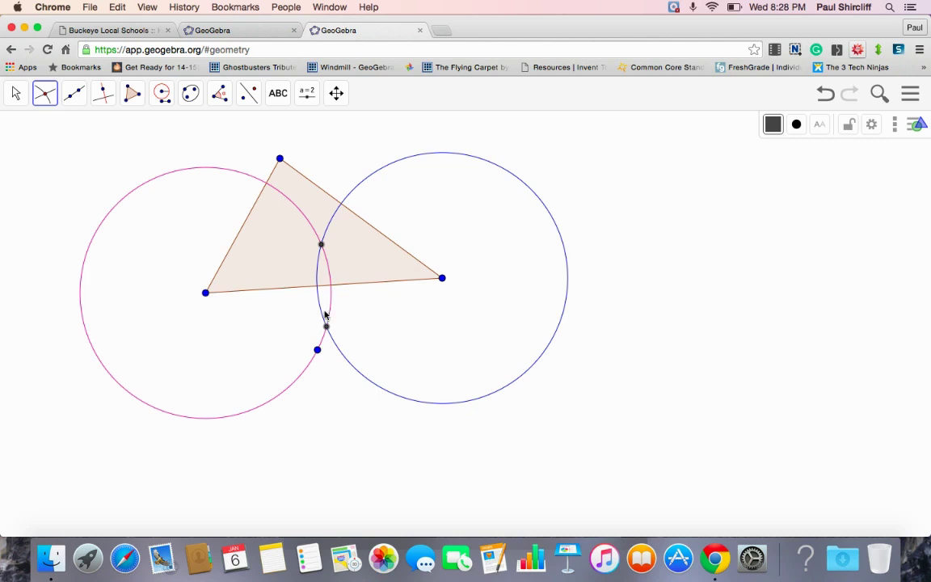
Draw a line through the upper and lower magenta-blue crossing points.
left_click(74, 92)
left_click(78, 137)
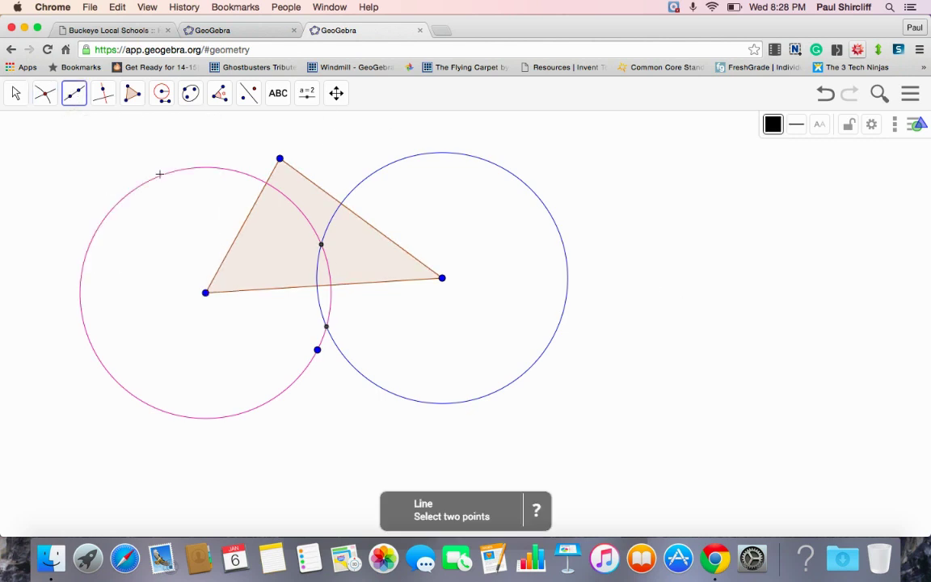
left_click(321, 245)
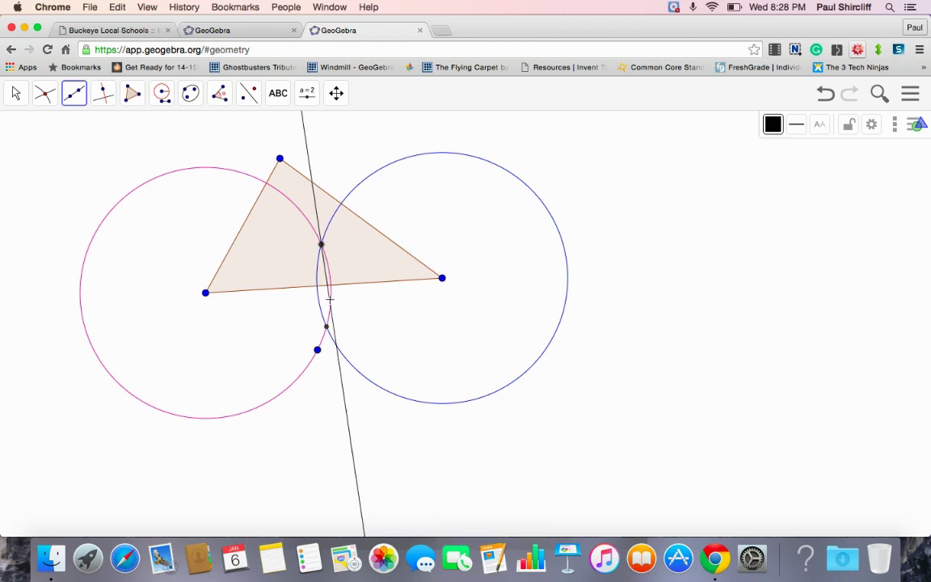
left_click(326, 328)
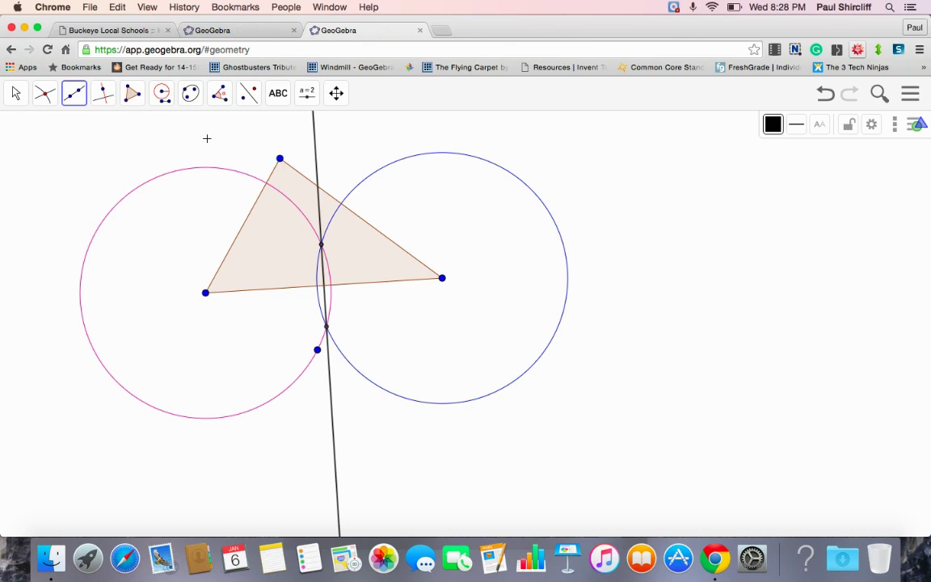
Add an equal-radius compass circle on the top vertex and colour it dark green.
left_click(162, 98)
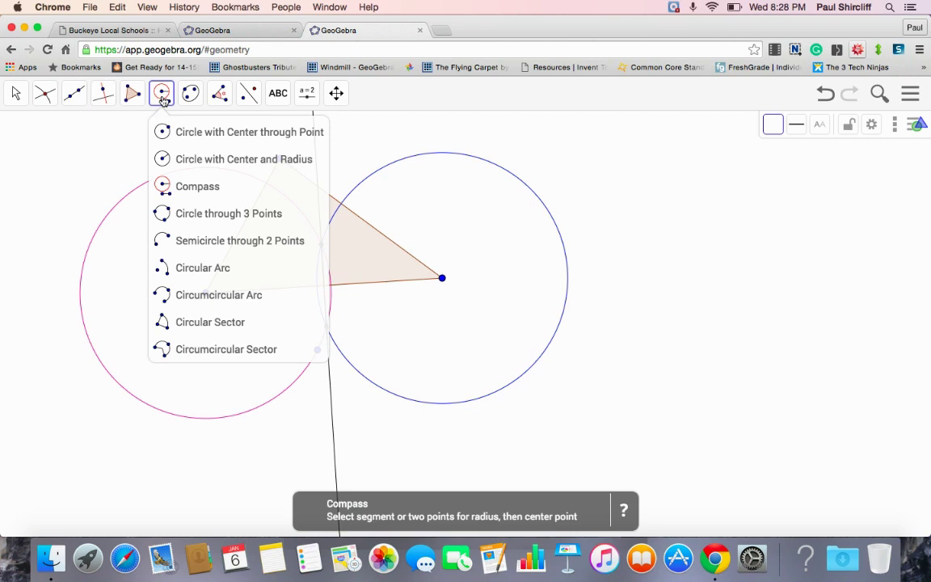
left_click(172, 185)
left_click(150, 183)
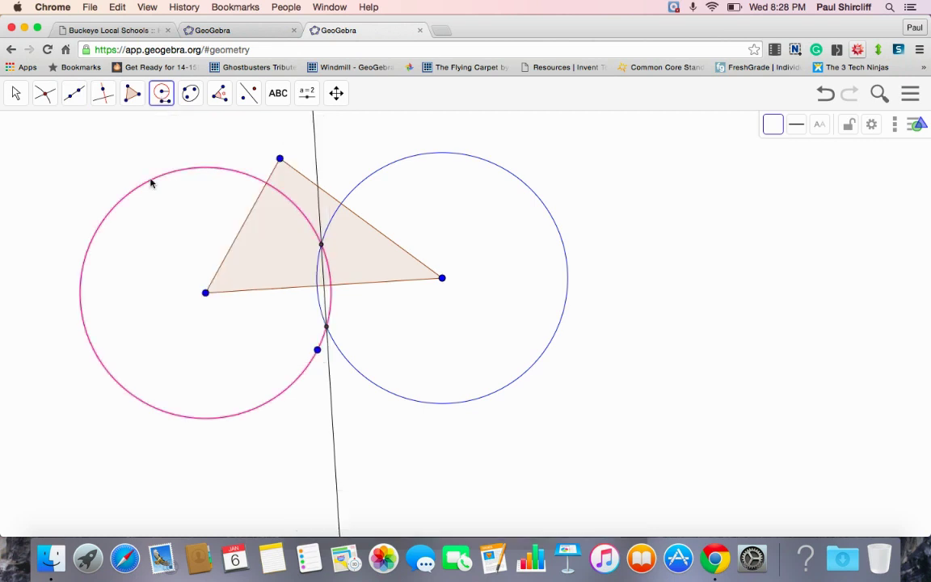
left_click(279, 159)
left_click(772, 123)
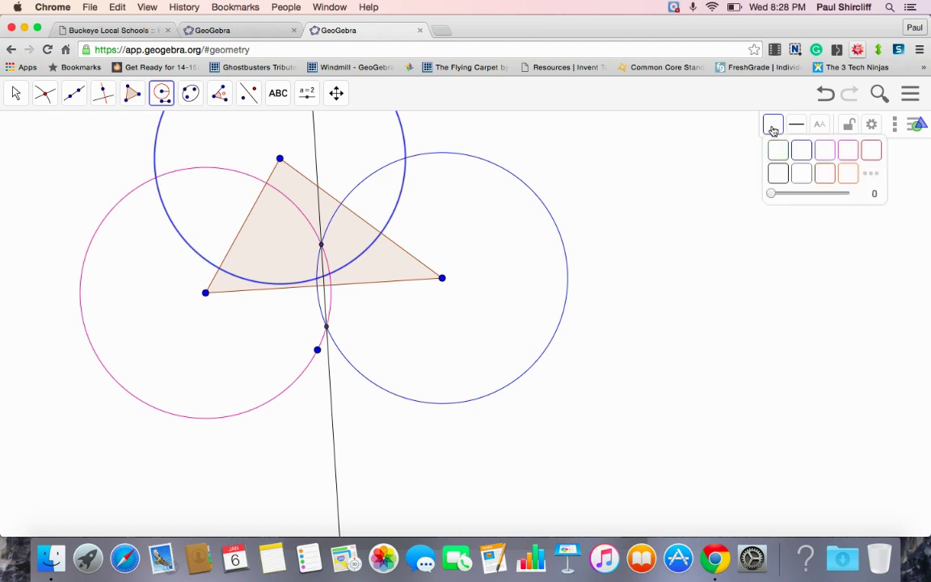
left_click(870, 174)
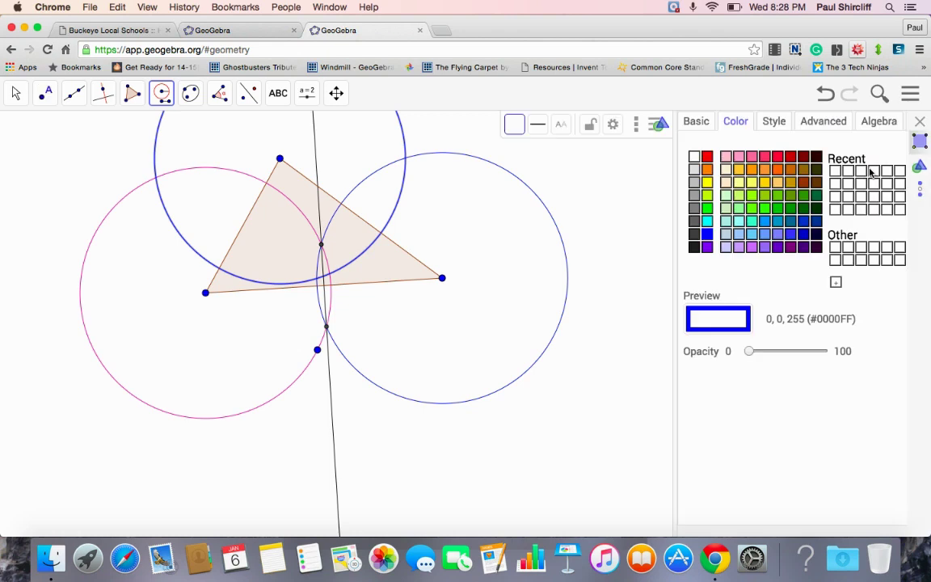
left_click(790, 209)
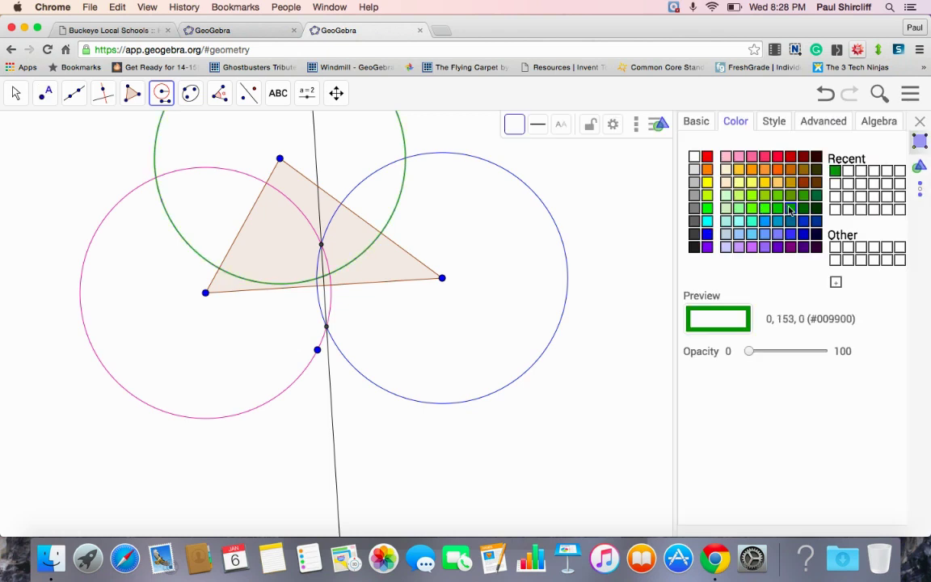
left_click(920, 123)
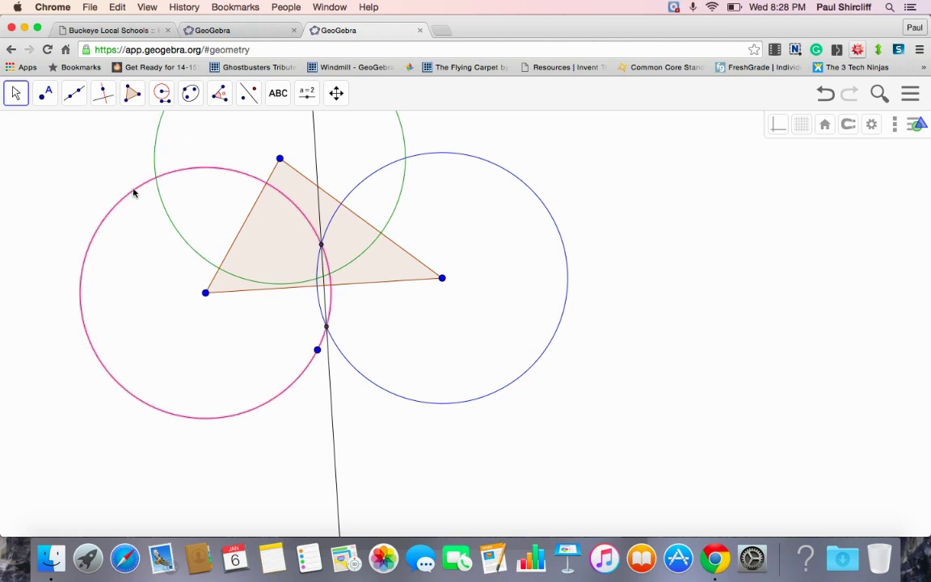
Mark the intersection points of the pink and green circles.
left_click(45, 93)
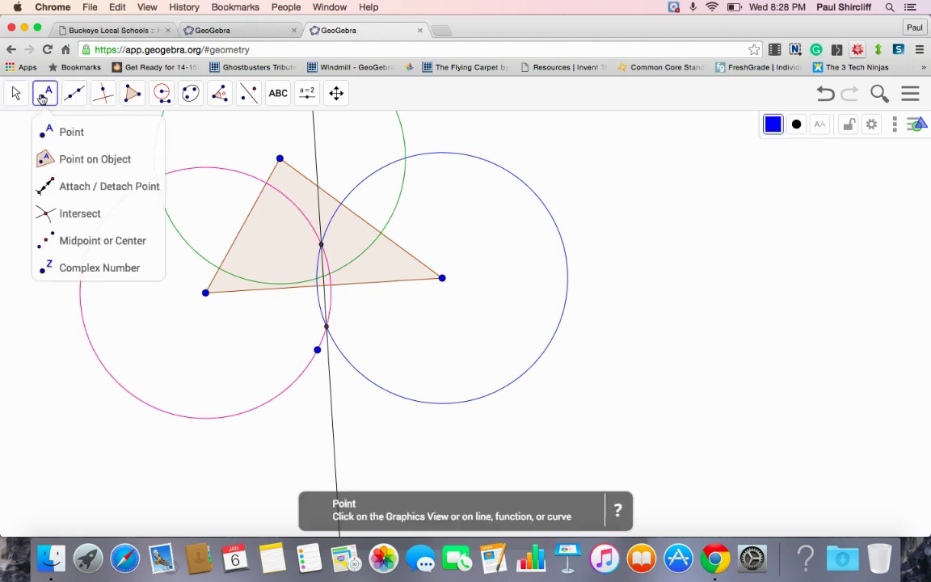
left_click(42, 211)
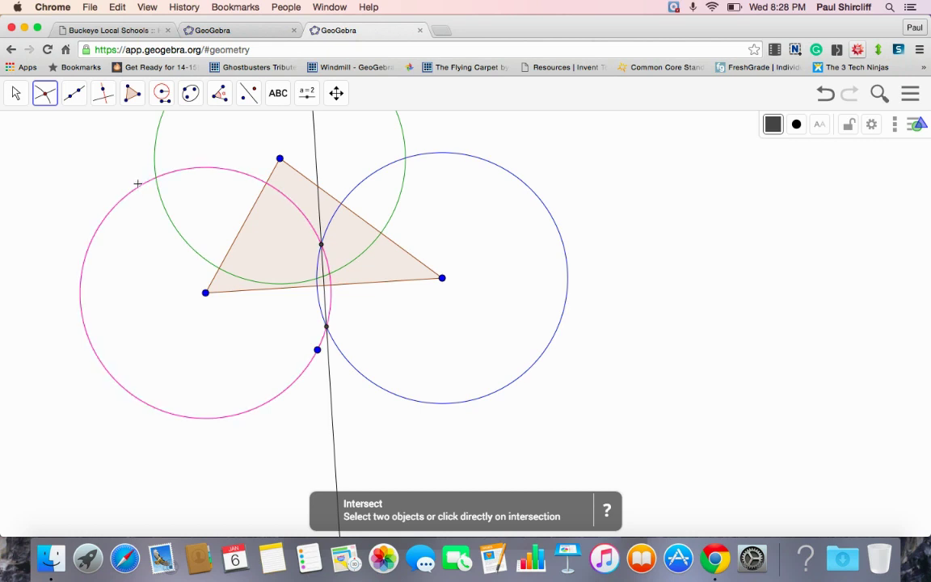
left_click(133, 188)
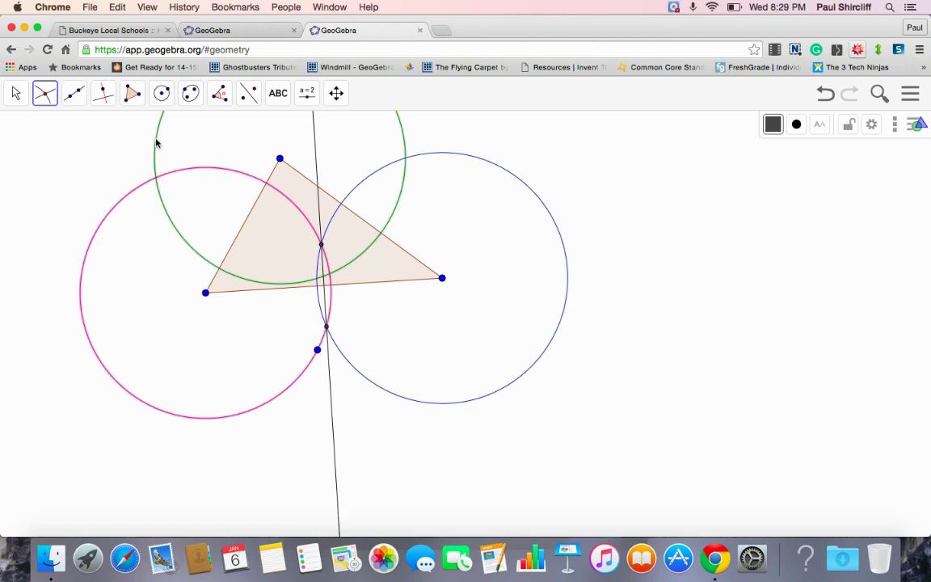
left_click(155, 139)
Draw a line through the upper and lower pink-green crossing points.
left_click(73, 94)
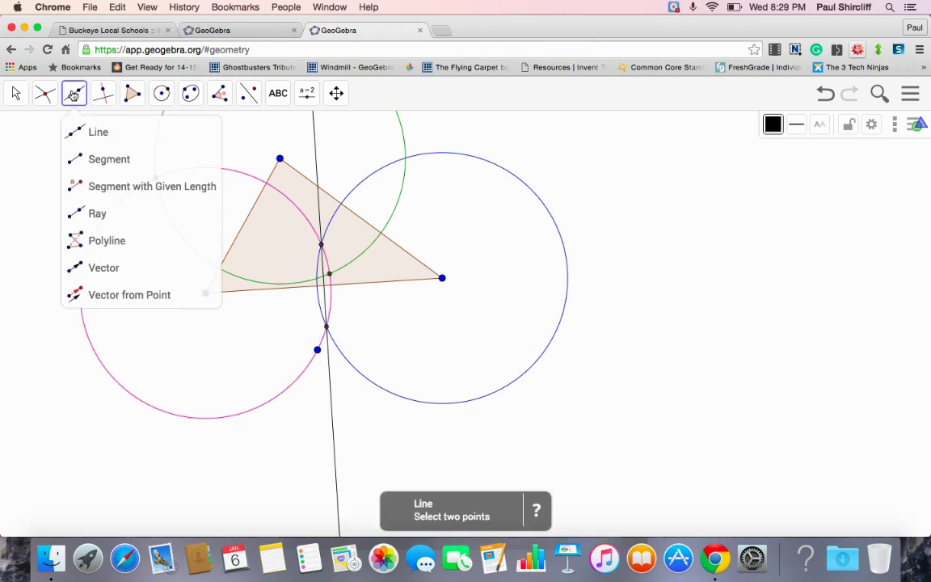
left_click(86, 131)
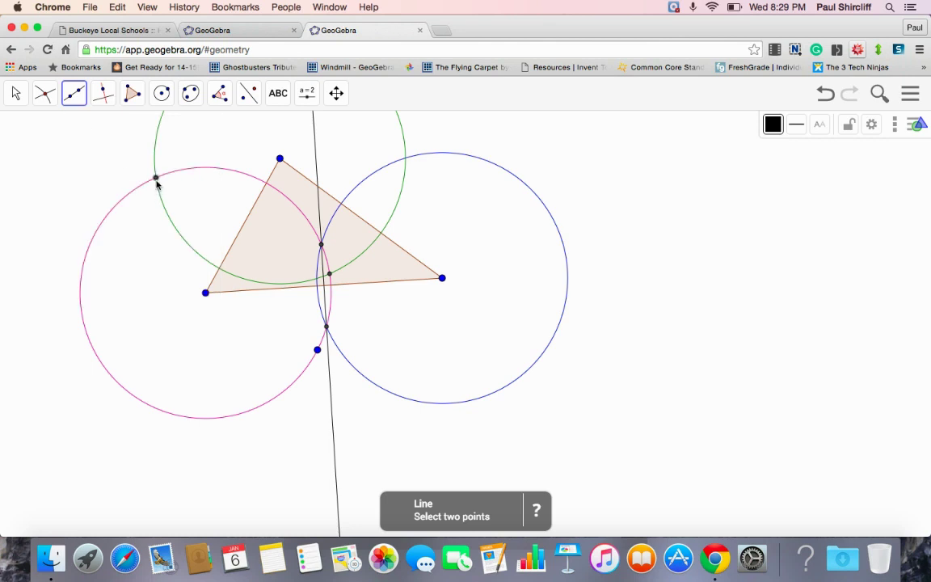
left_click(156, 177)
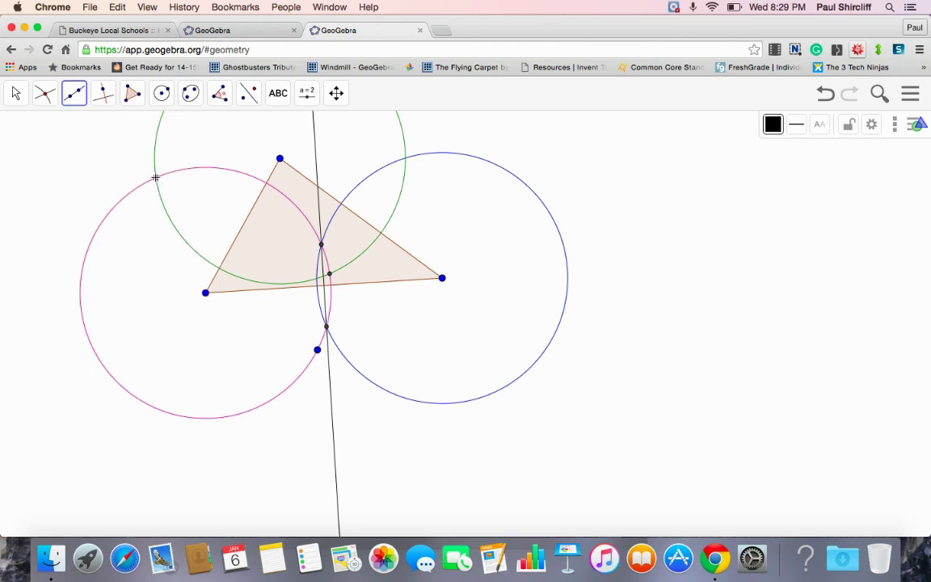
left_click(329, 275)
left_click(321, 245)
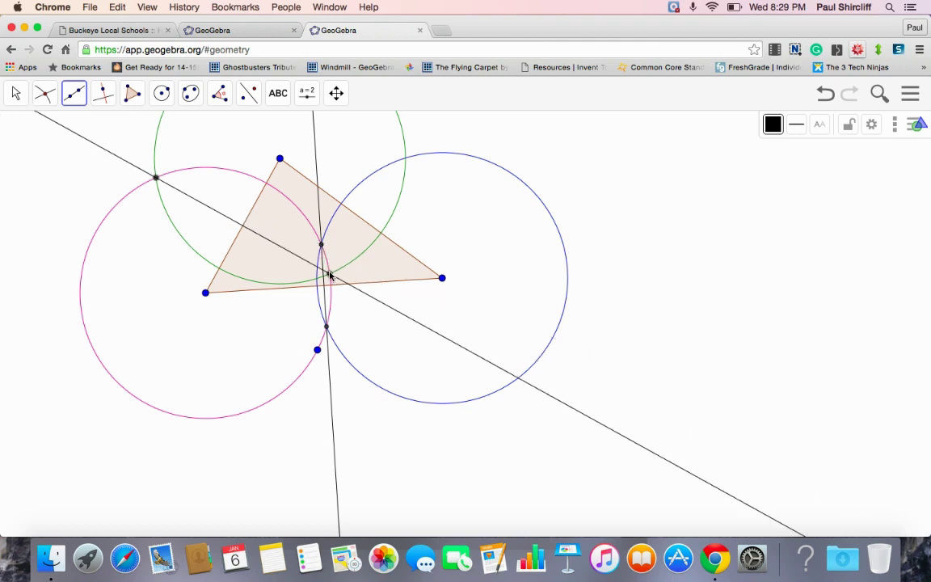
left_click(329, 276)
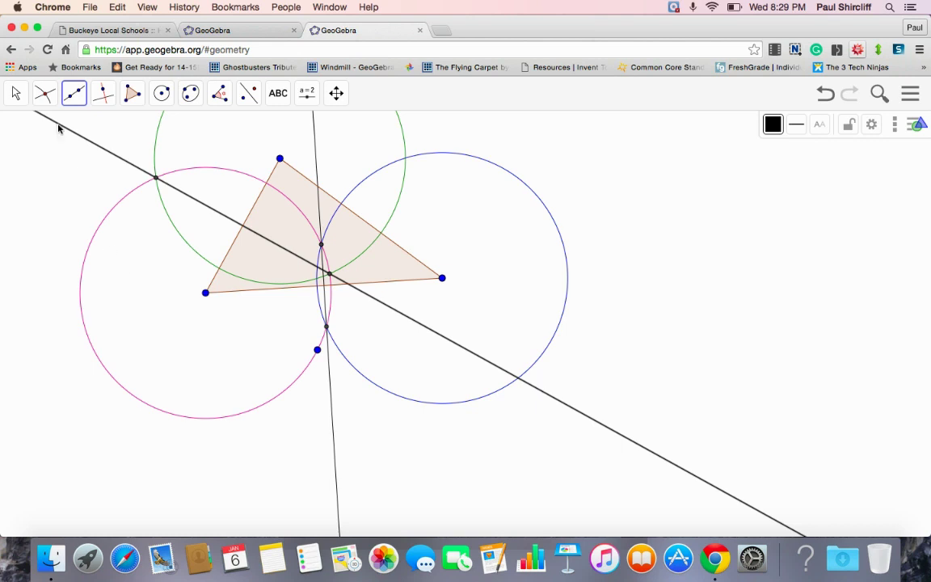
left_click(14, 94)
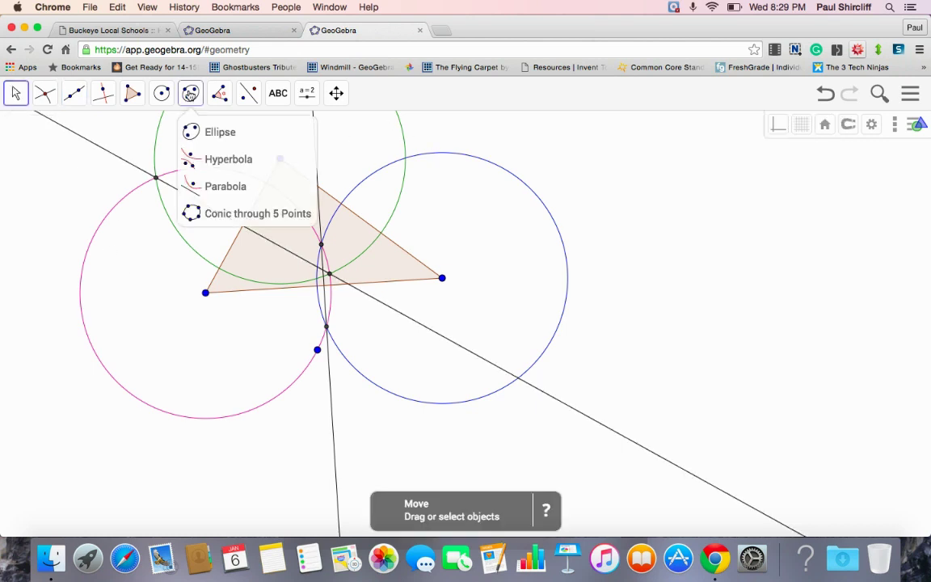
Mark the intersection points of the green and blue circles.
mouse_move(44, 96)
left_click(79, 214)
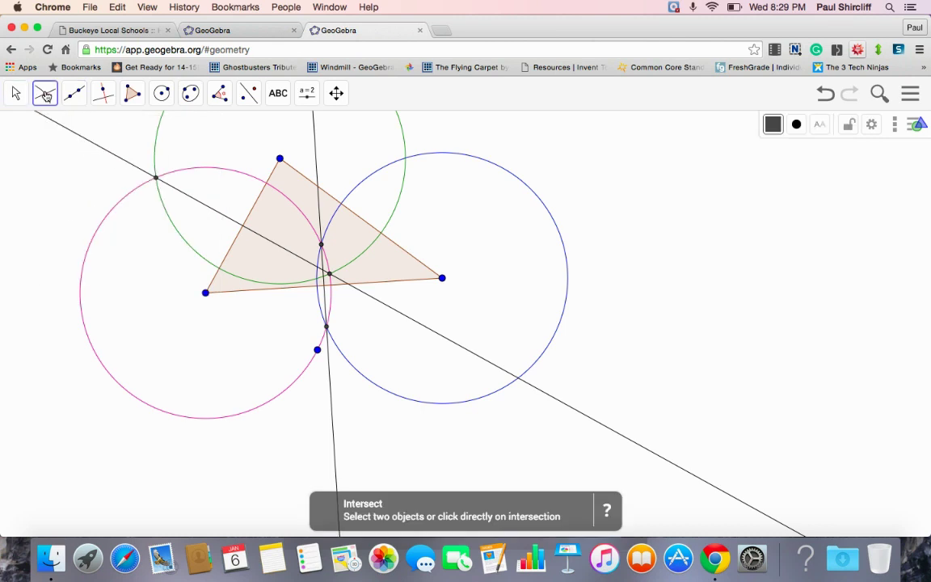
left_click(402, 129)
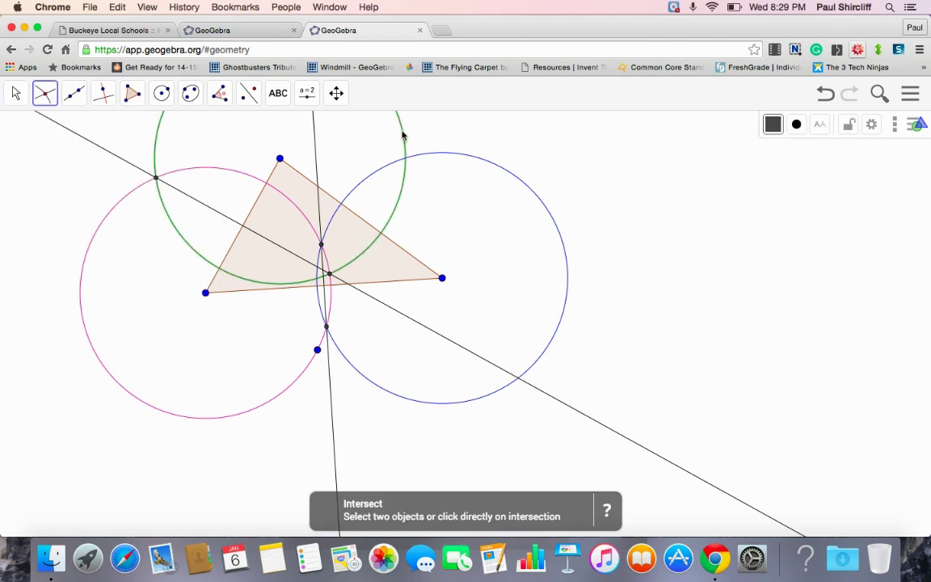
left_click(463, 156)
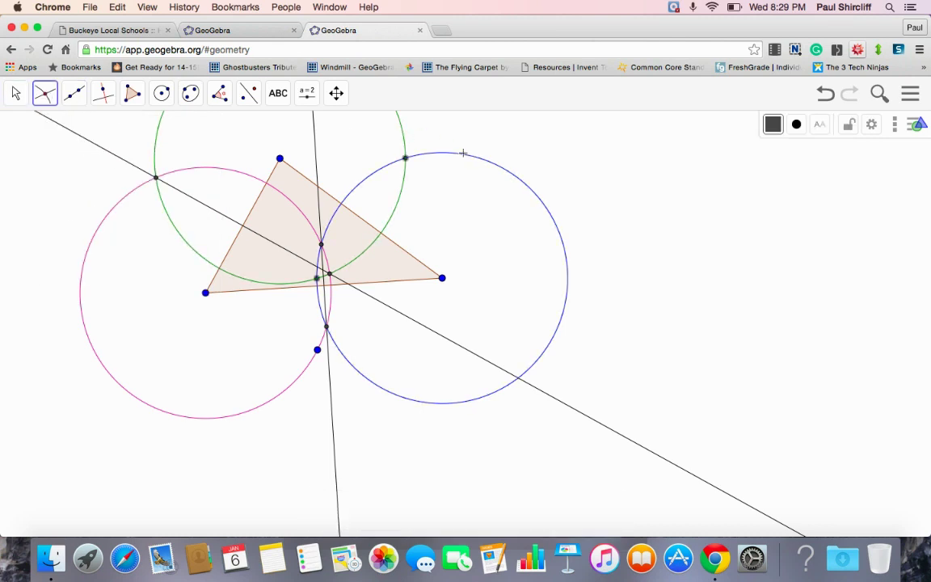
Draw a line through both green-blue crossings, plus a stray line near the left edge.
left_click(74, 93)
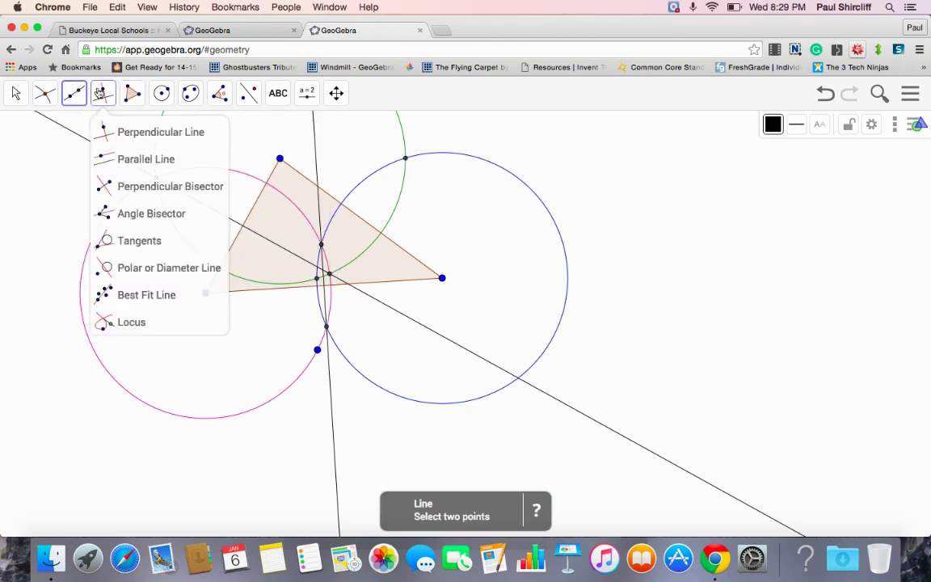
left_click(76, 134)
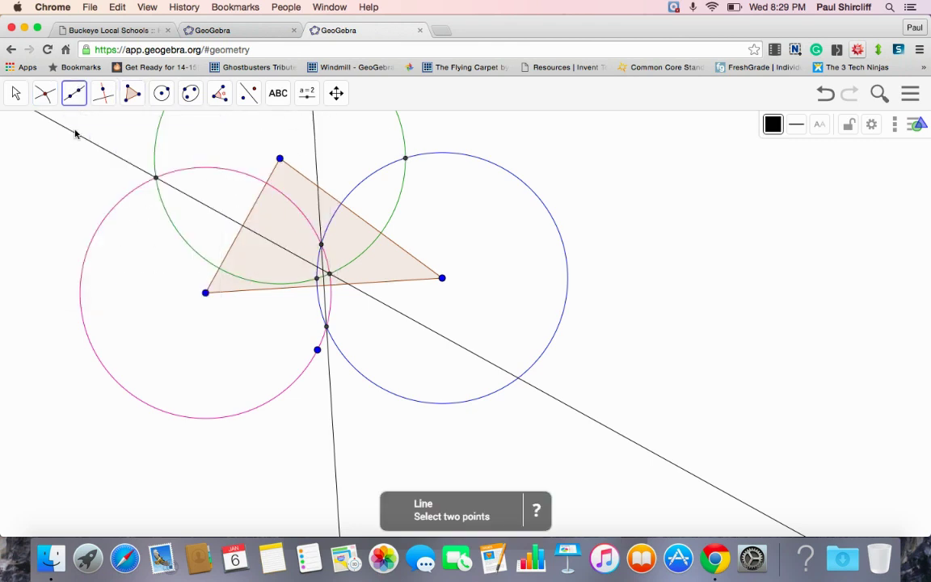
left_click(405, 160)
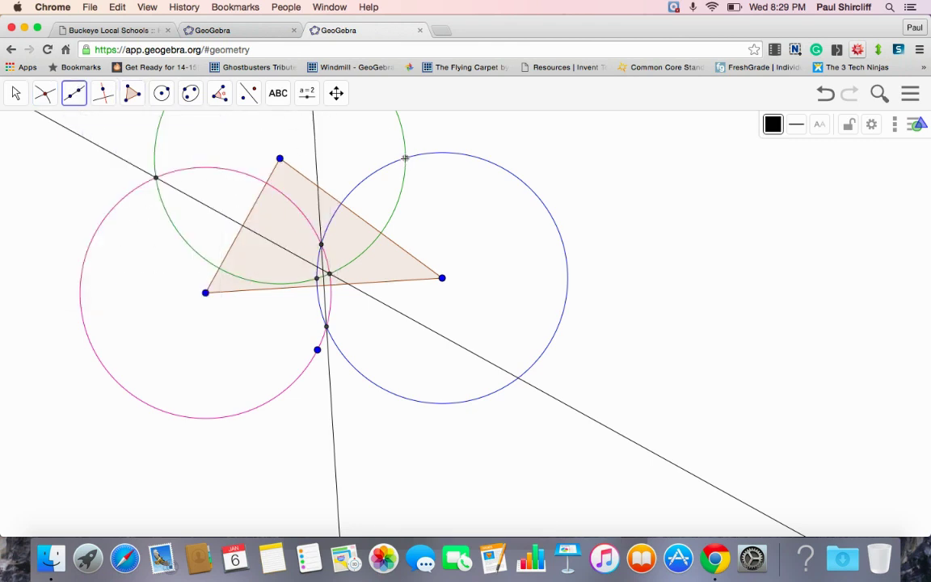
left_click(318, 279)
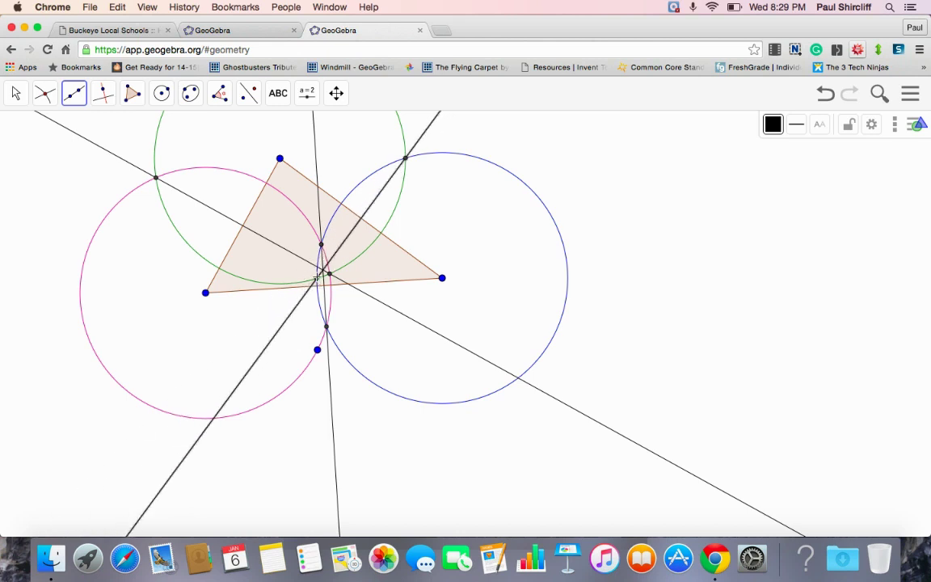
left_click(53, 147)
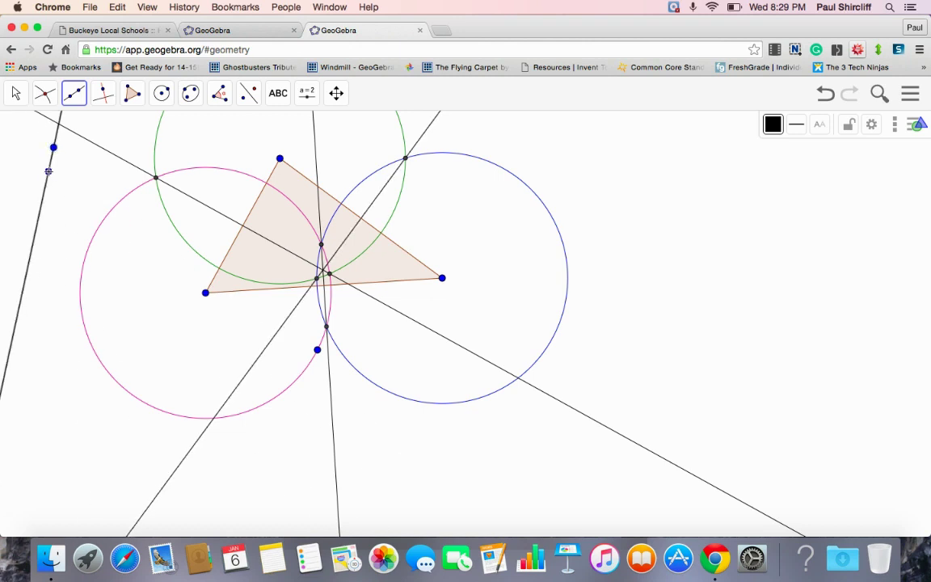
left_click(48, 171)
left_click(15, 93)
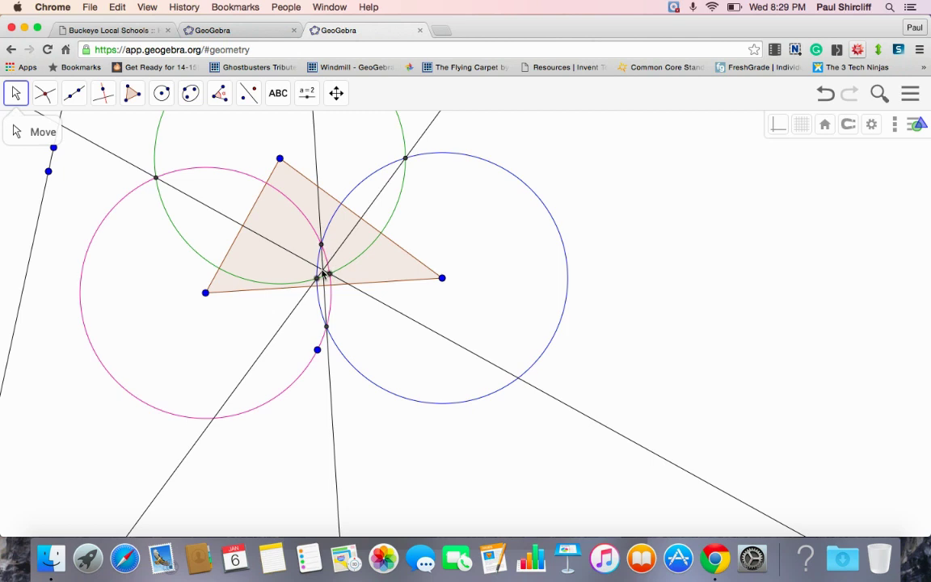
Zoom in on where the three lines cross and select the Intersect tool.
scroll(323, 274, "up", 6)
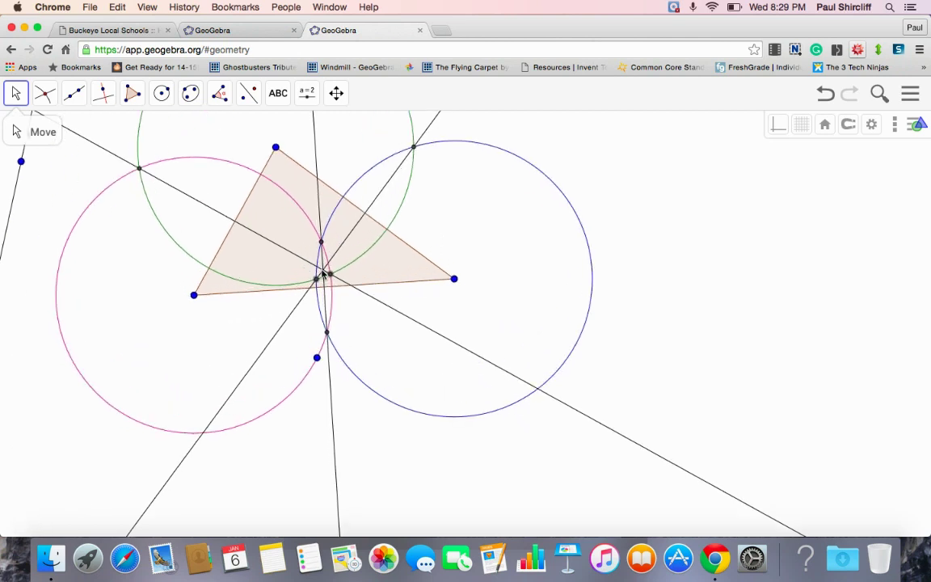
scroll(322, 274, "up", 3)
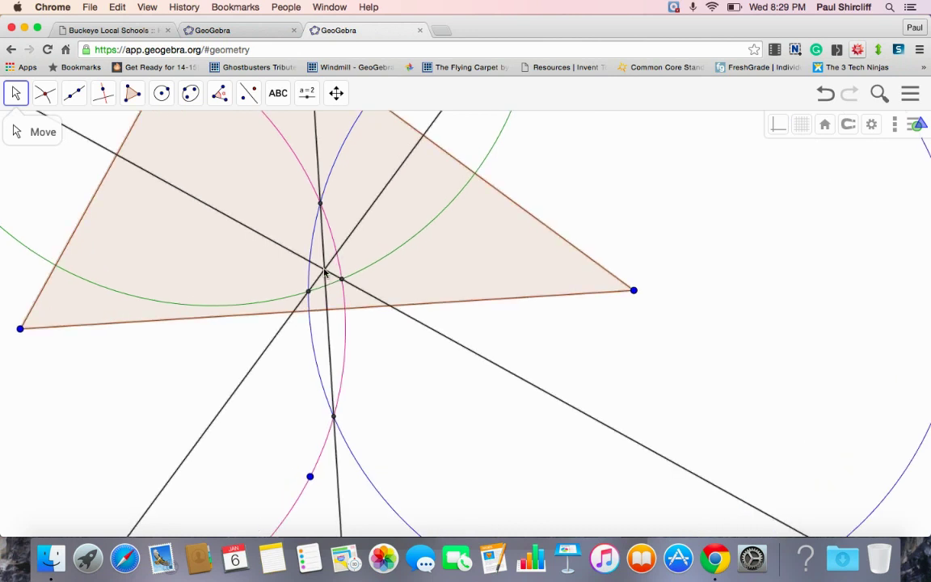
left_click(161, 94)
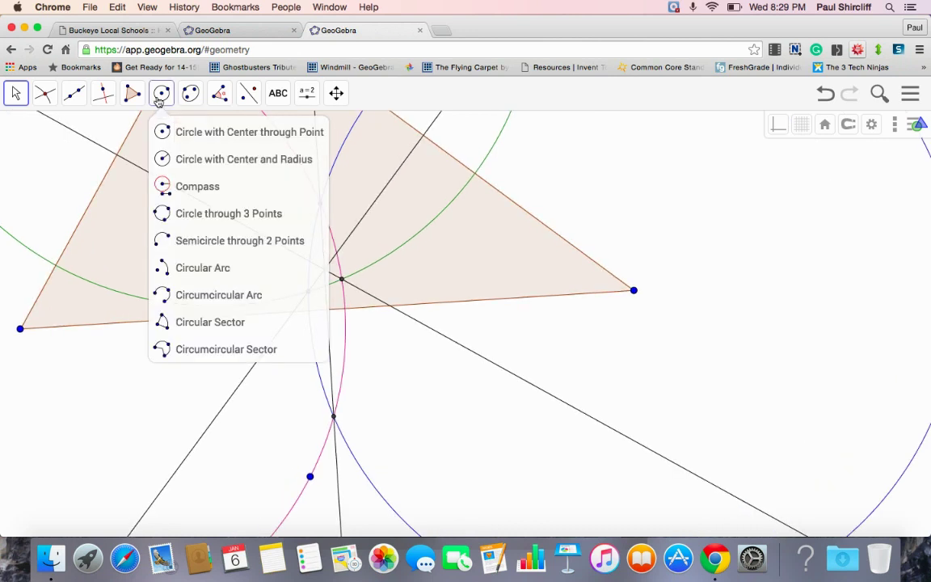
mouse_move(43, 96)
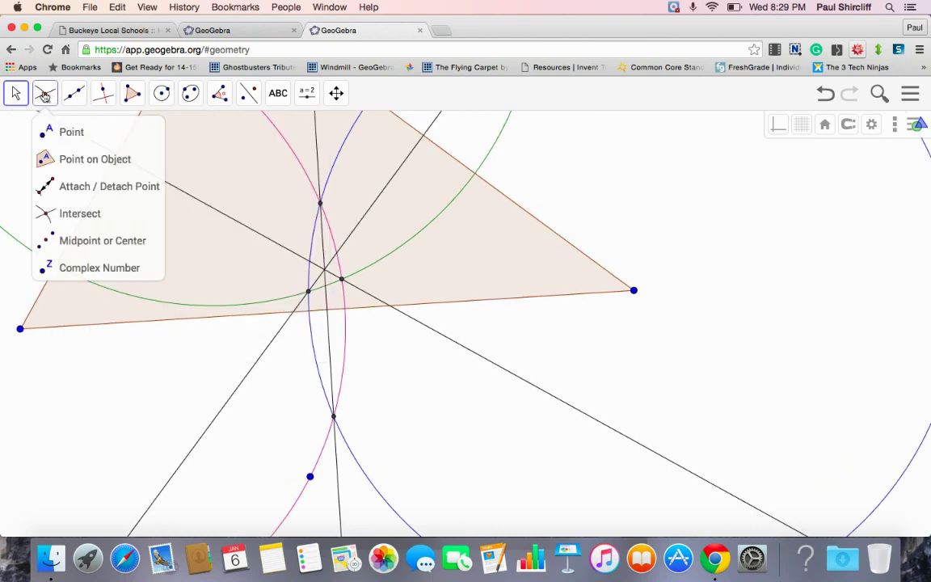
left_click(72, 212)
Intersect two bisector lines to mark the circumcenter, then zoom out slightly.
left_click(451, 340)
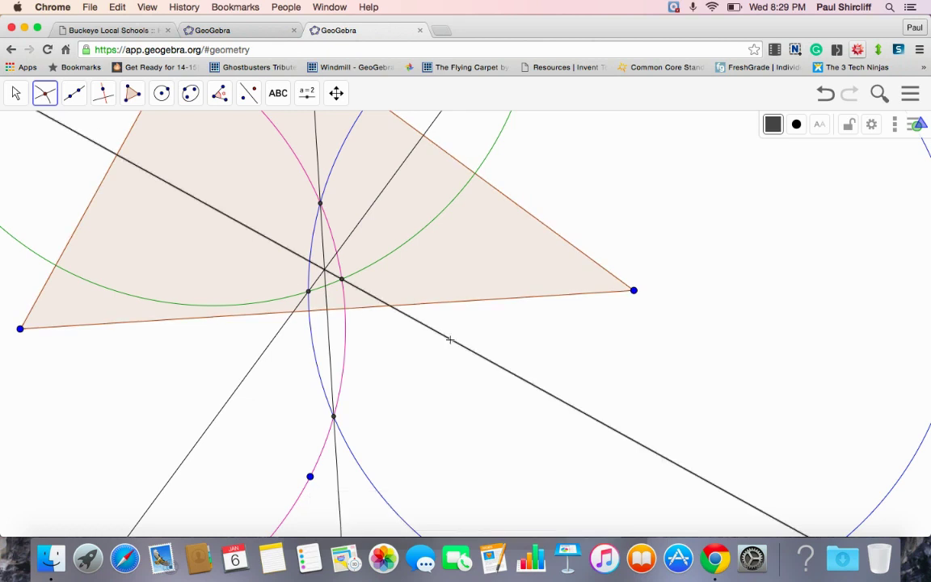
left_click(267, 347)
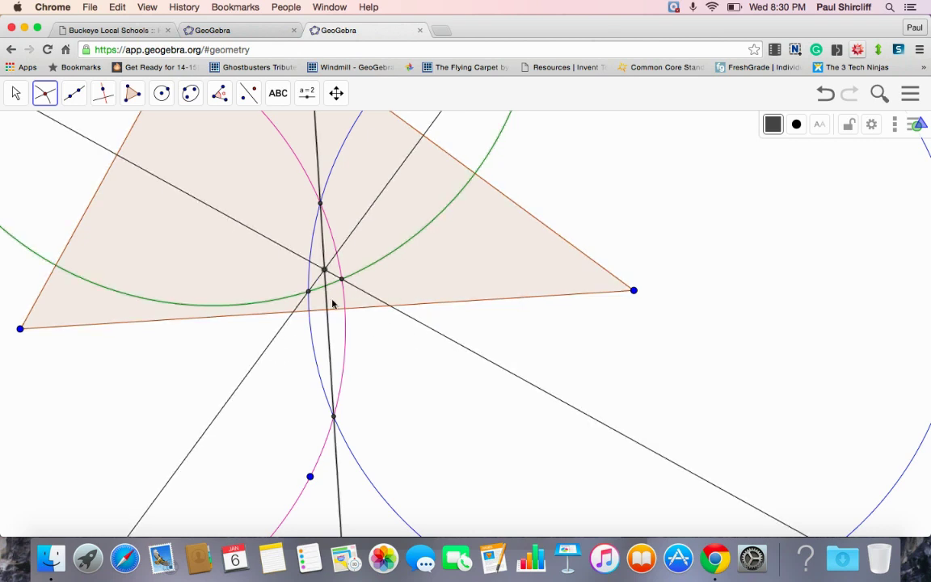
scroll(417, 375, "down", 2)
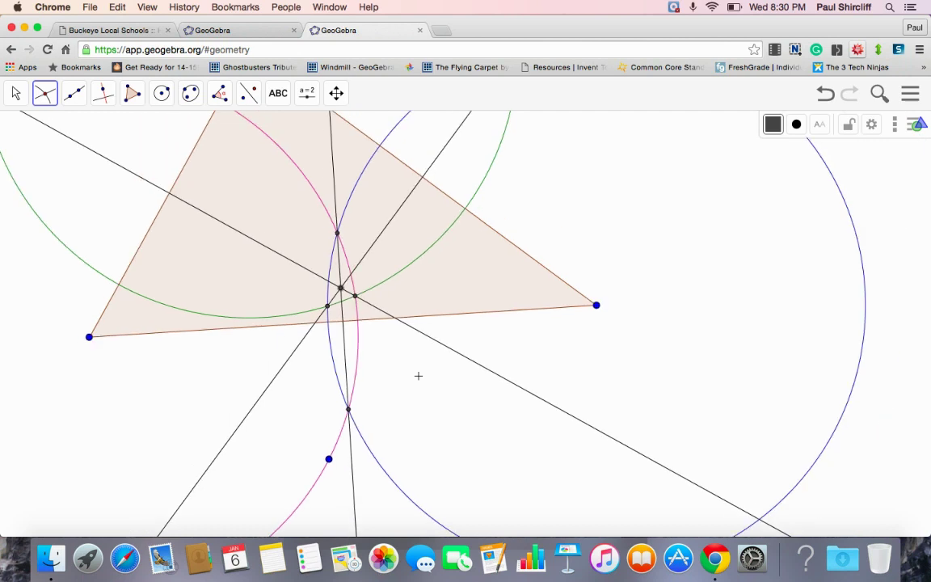
Draw a circle centred on the bisectors' intersection passing through the triangle's right vertex.
left_click(161, 94)
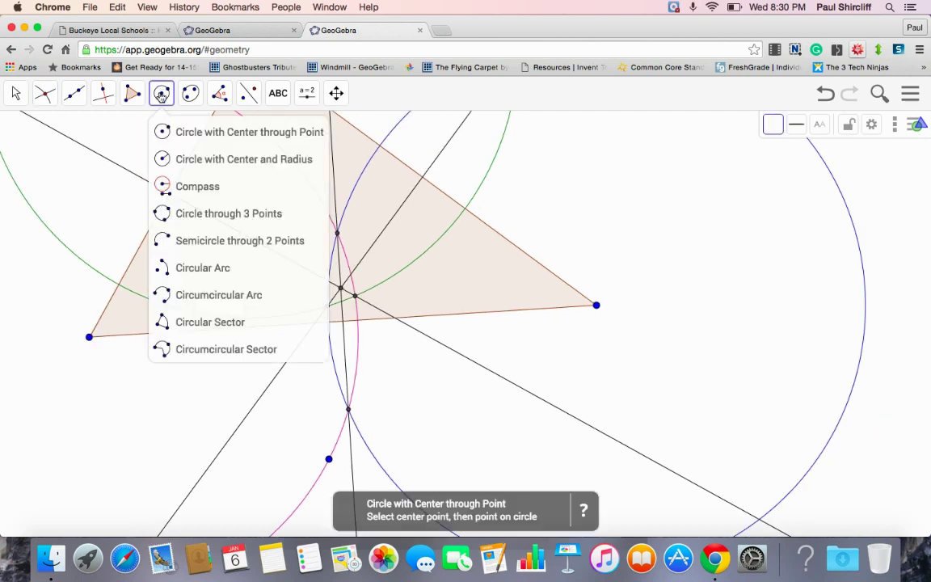
left_click(179, 133)
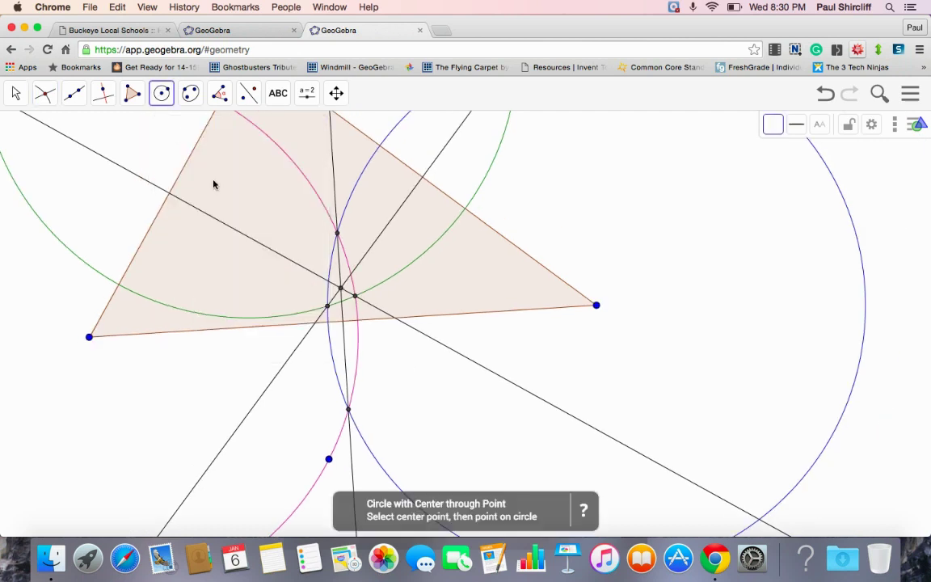
left_click(340, 289)
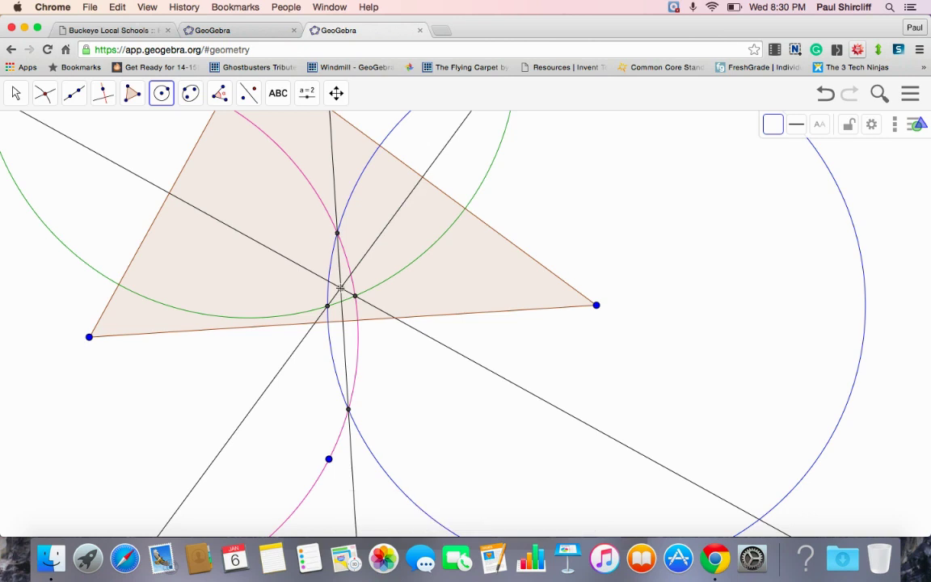
left_click(597, 308)
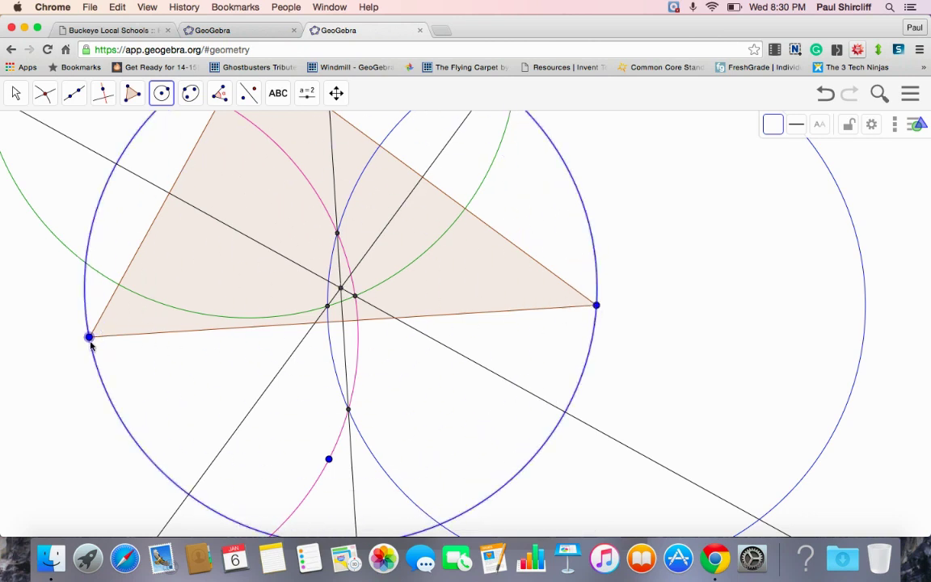
Pan the construction downward and zoom out until all circles, bisectors and the circumcircle fit in view.
left_click(336, 93)
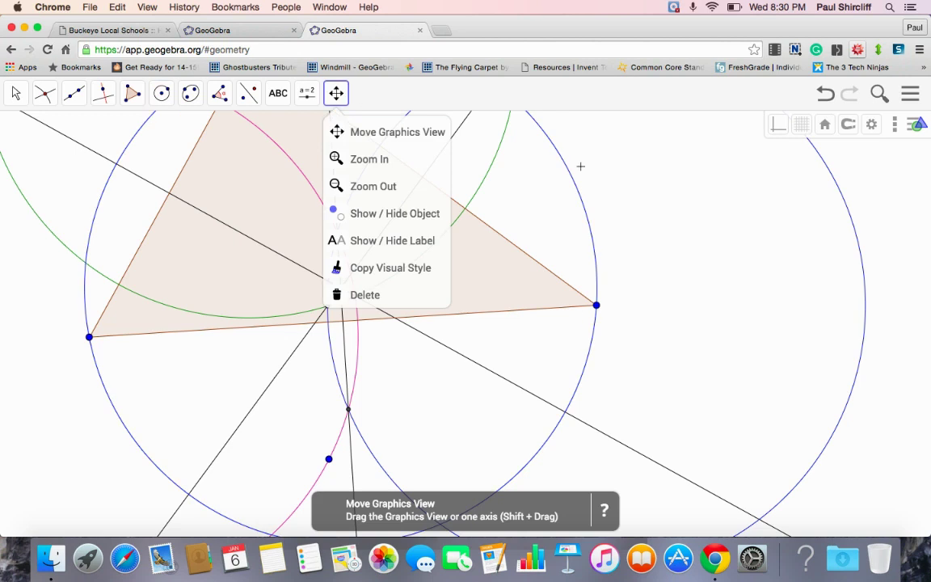
left_click_drag(657, 186, 661, 309)
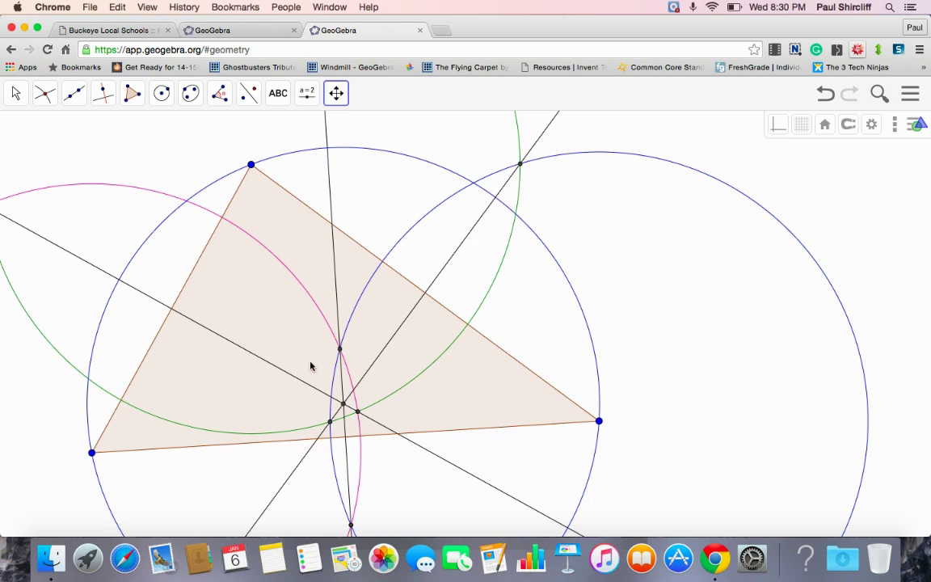
scroll(389, 334, "up", 2)
scroll(389, 334, "down", 5)
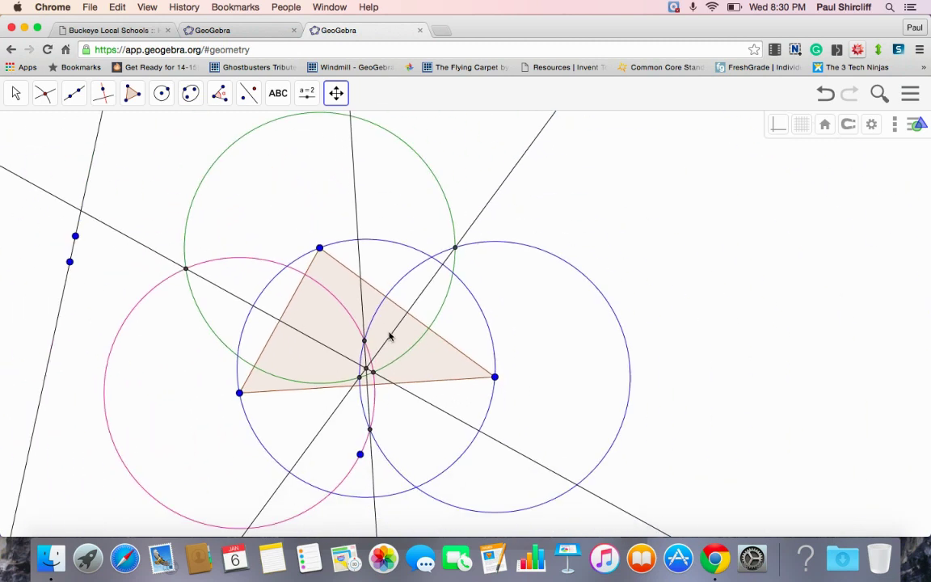